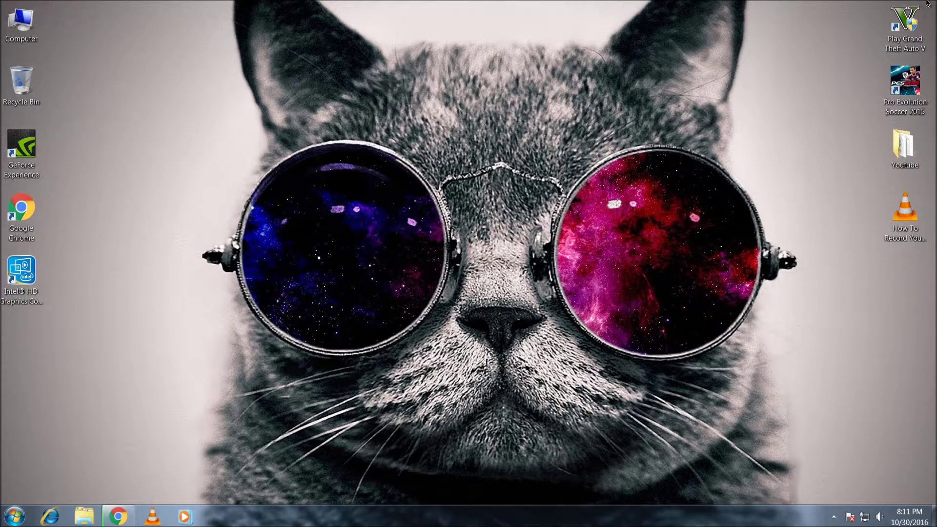
Launch Grand Theft Auto V, allow the launcher to run, and dismiss the missing XINPUT1_3.dll error
double_click(920, 22)
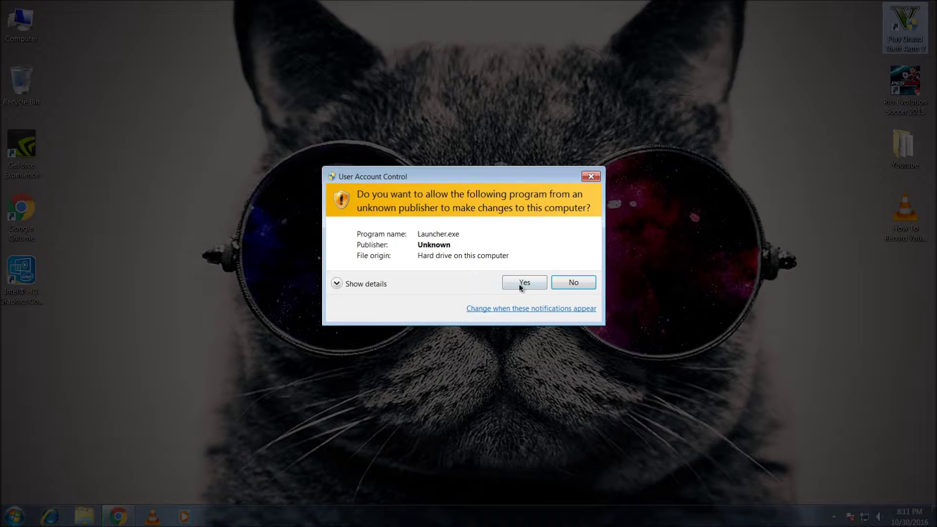
click(522, 283)
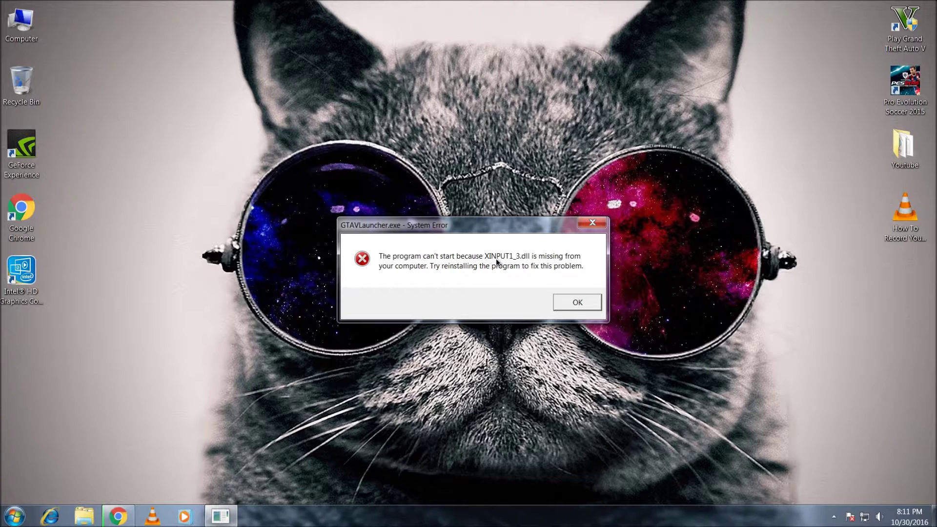
click(592, 223)
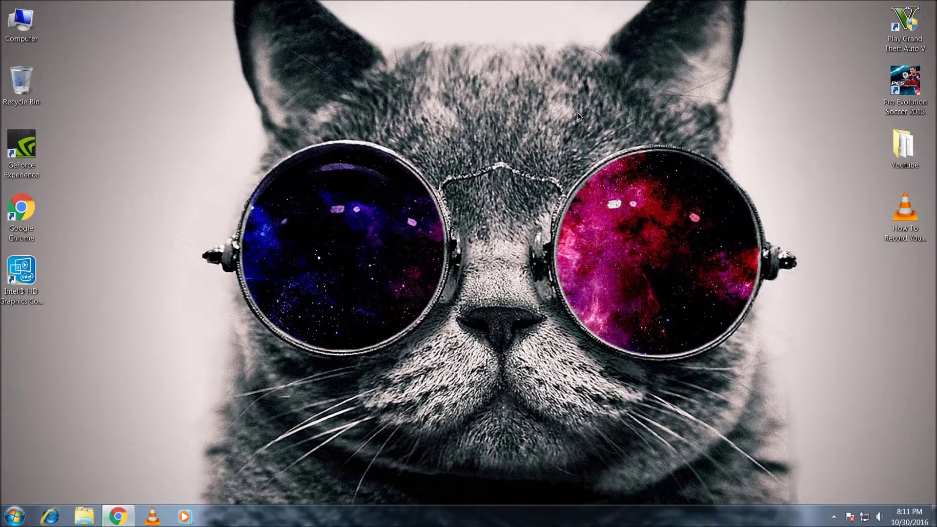
Search FileHippo for 'directx sdk', open the DirectX SDK download page, then go to the Google tab
click(119, 516)
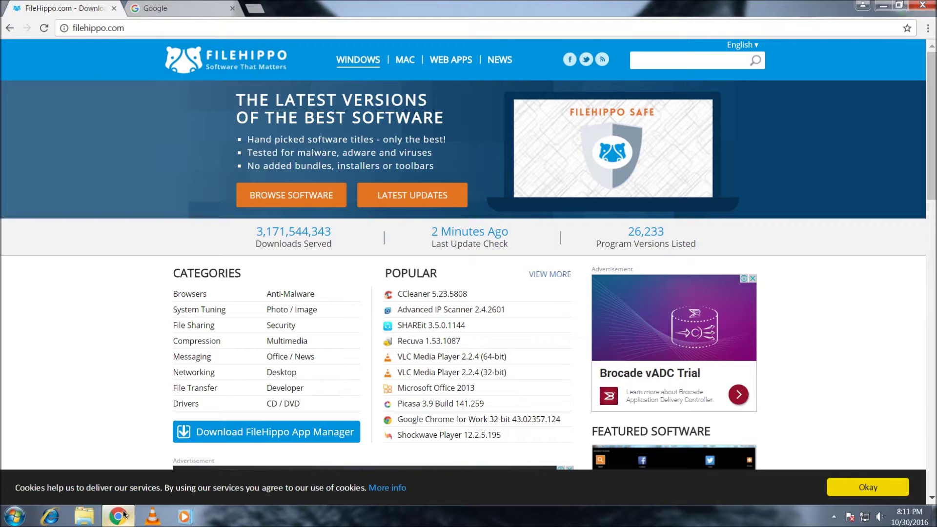
click(136, 28)
click(673, 62)
text(direc)
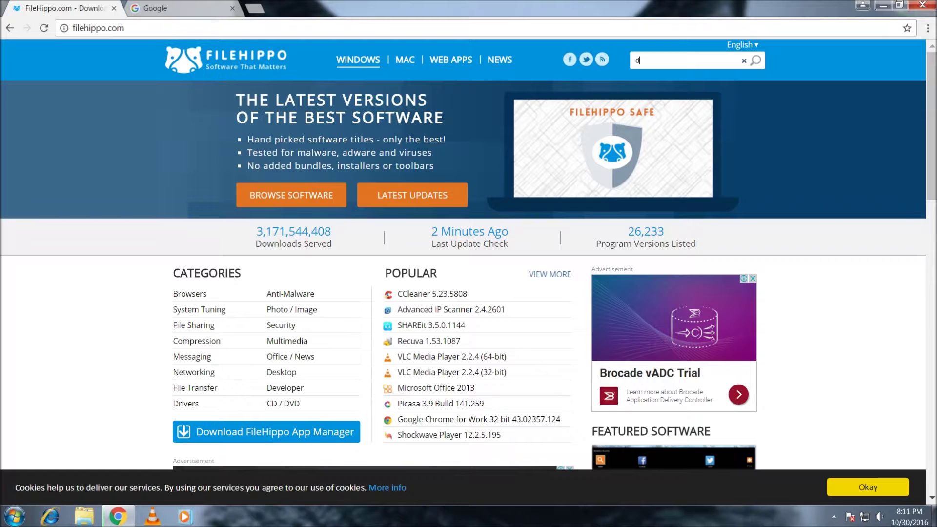
text(tx)
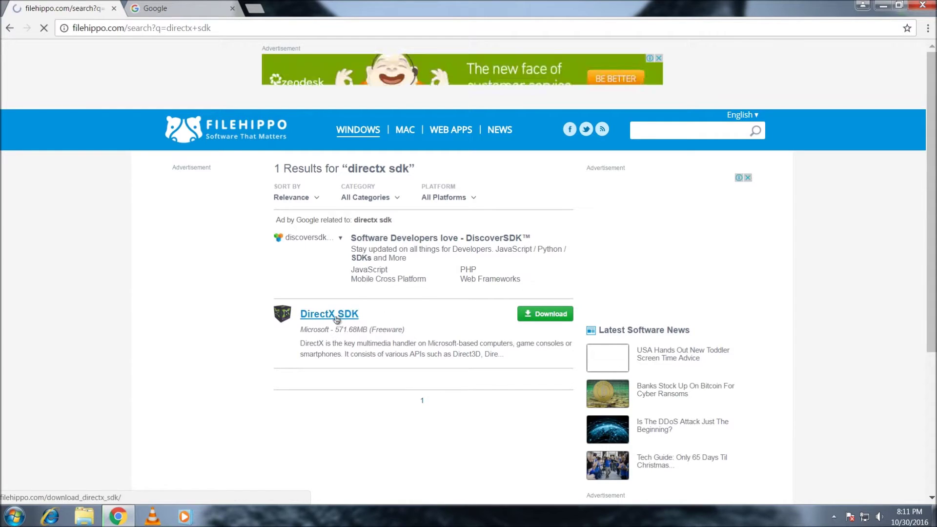
click(337, 317)
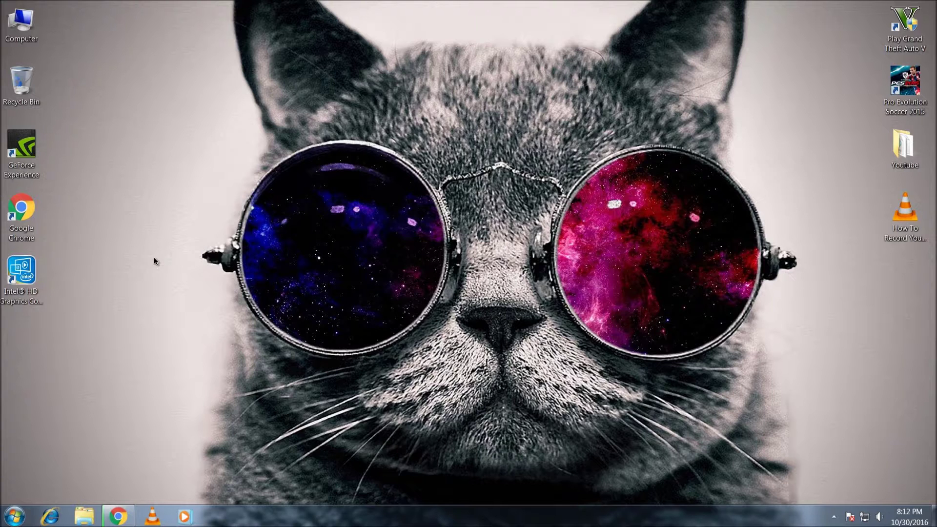
click(118, 516)
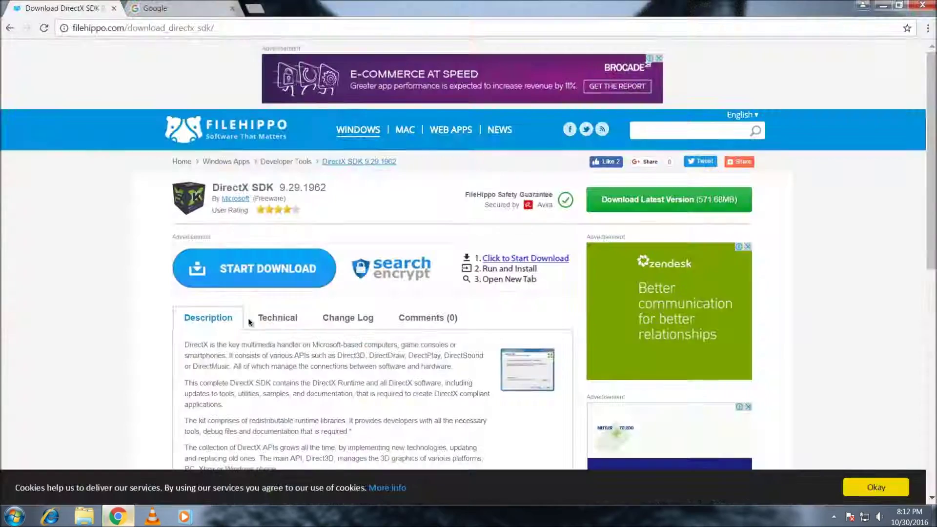
click(182, 4)
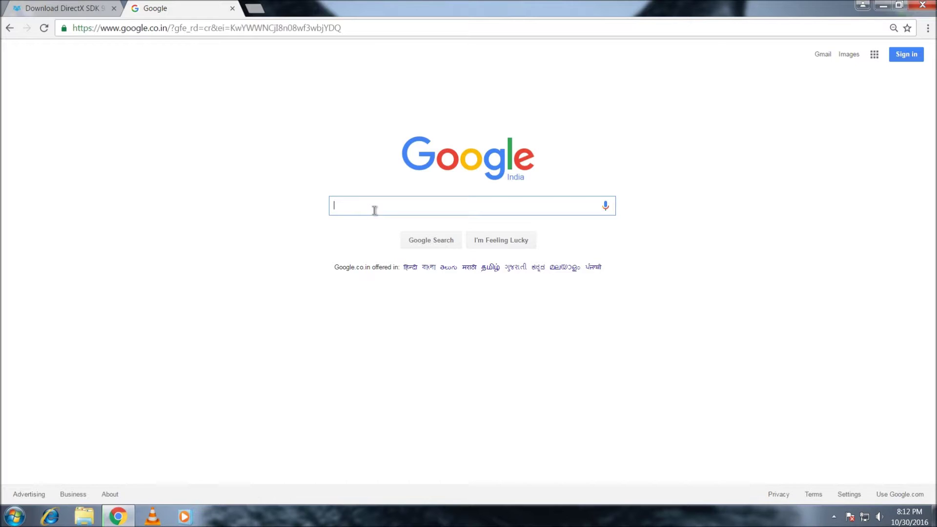
Google 'xinput1_3.dll free download' and open the DLL-Files.com result
text(xino)
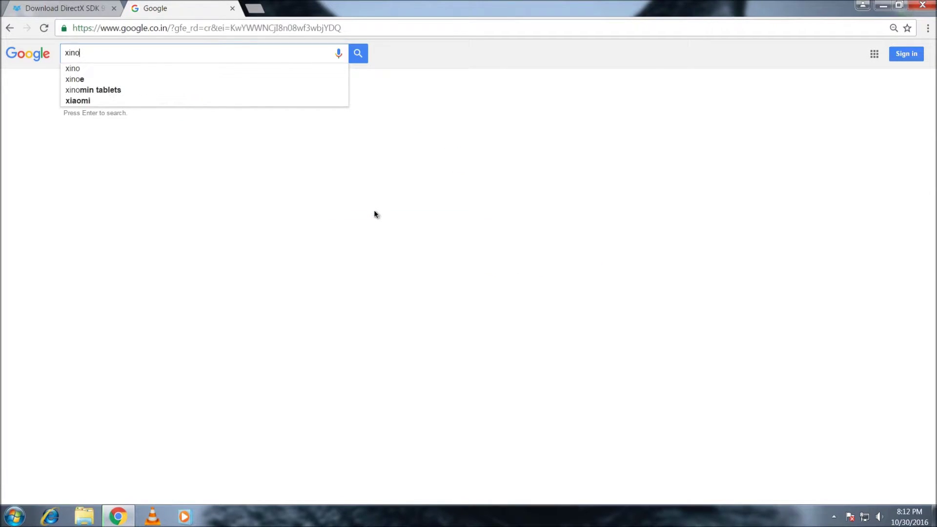
key(BackSpace)
text(put)
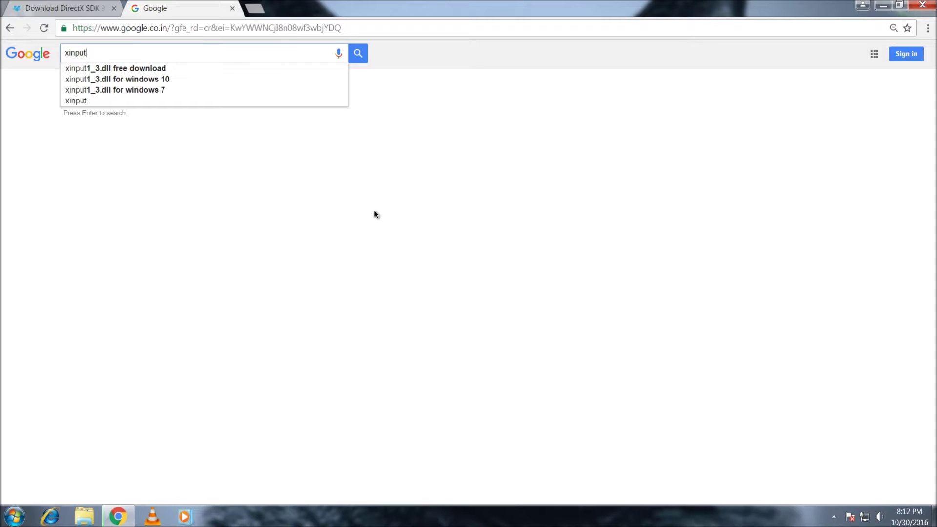
key(Down)
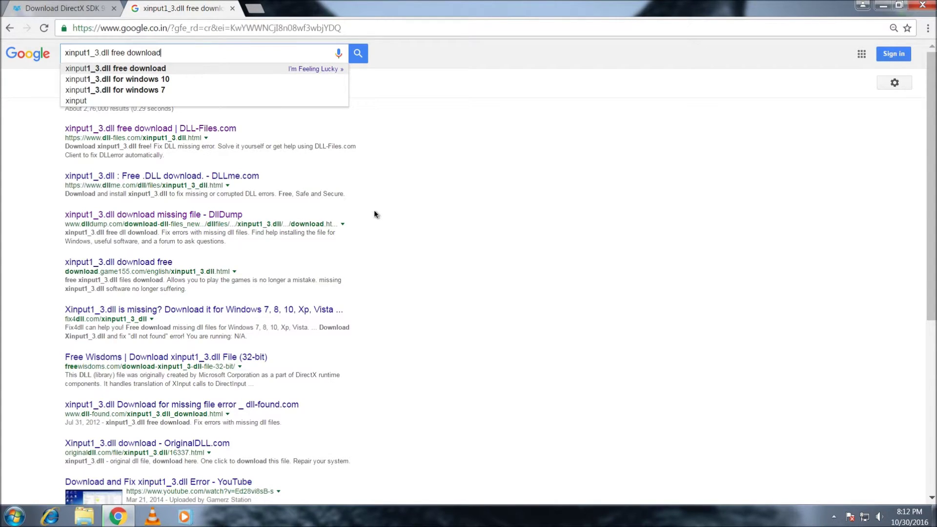
key(Return)
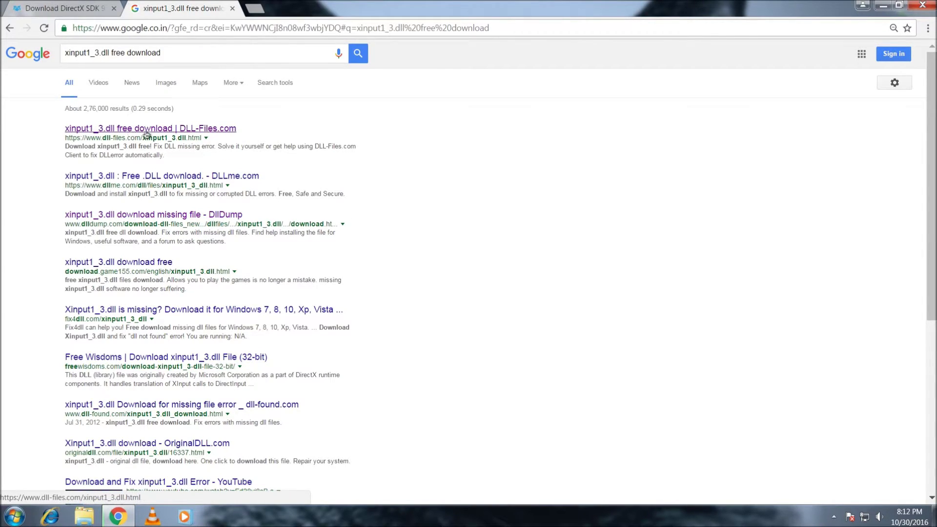
click(206, 132)
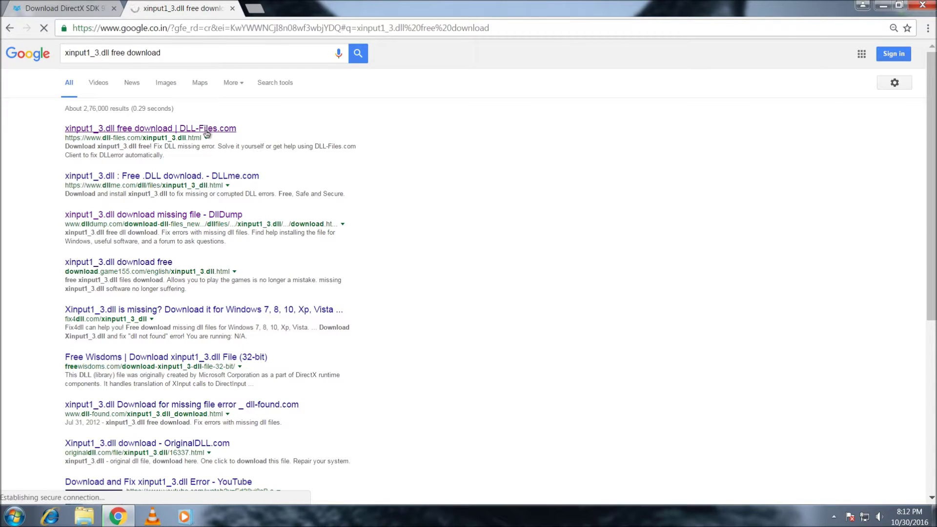
Download the xinput1_3 zip for the 64bit 9.15.779.0 version from the table
scroll(215, 142, down, 10)
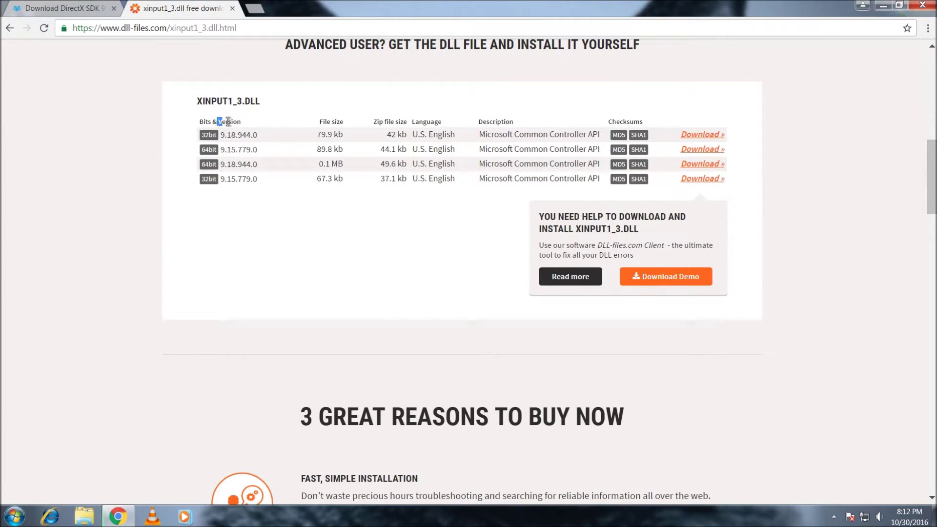
double_click(224, 120)
drag(212, 121, 185, 121)
click(181, 146)
click(693, 150)
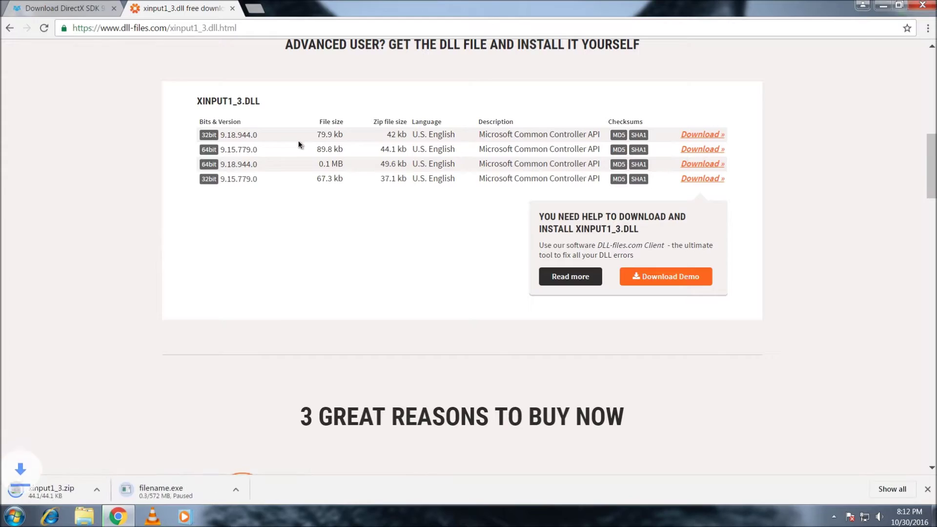
Move the xinput1_3 download to the desktop, extract it there, and copy xinput1_3.dll
click(883, 6)
double_click(21, 22)
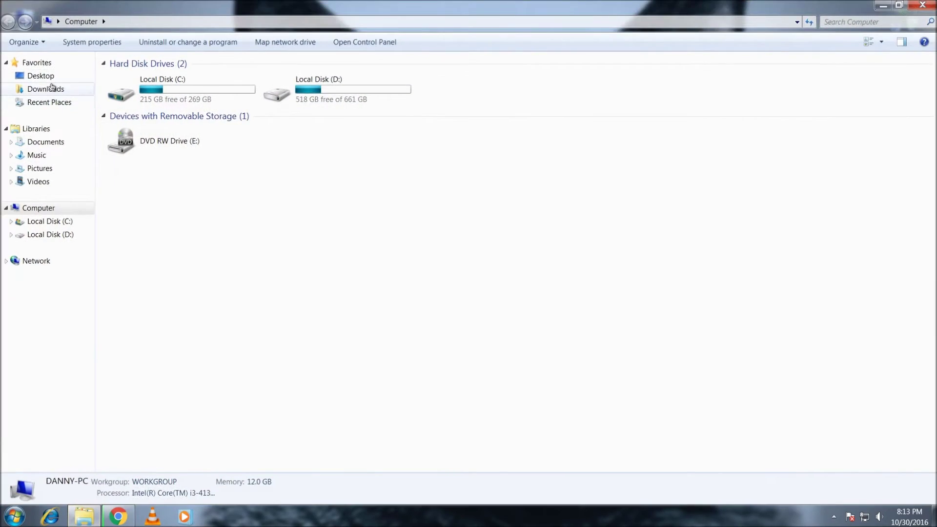
click(49, 89)
drag(128, 184, 450, 264)
right_click(448, 263)
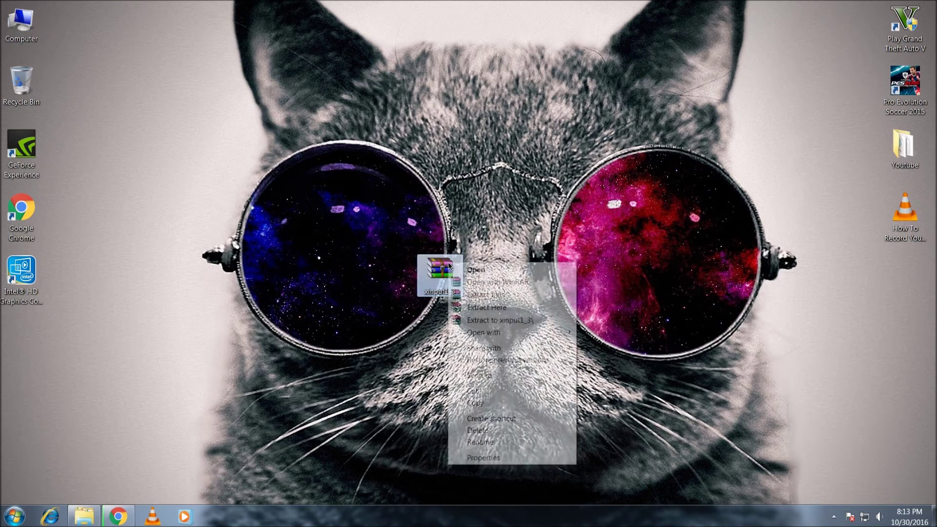
click(486, 307)
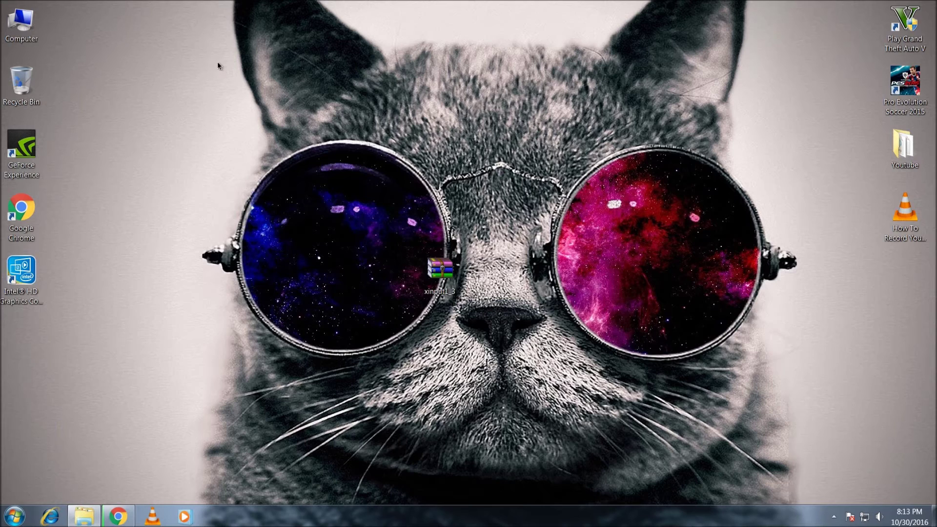
drag(37, 418, 224, 230)
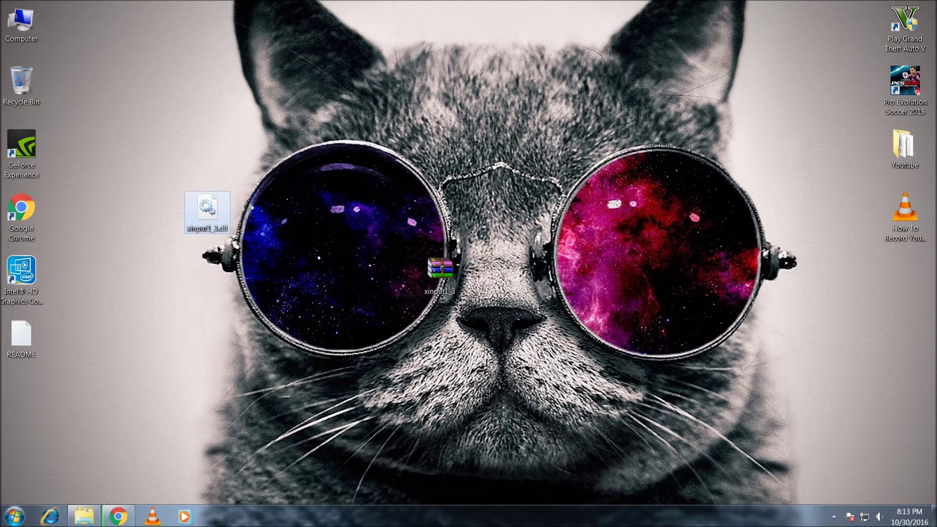
right_click(208, 220)
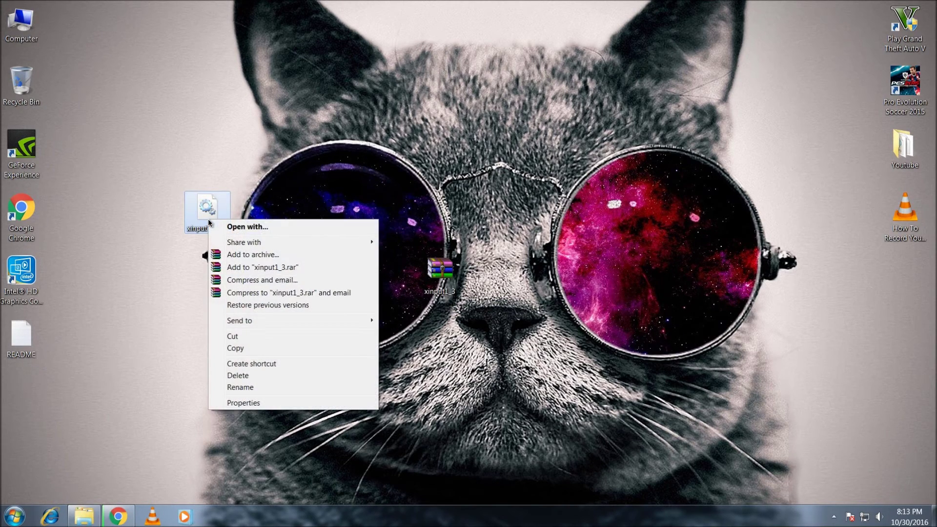
click(235, 348)
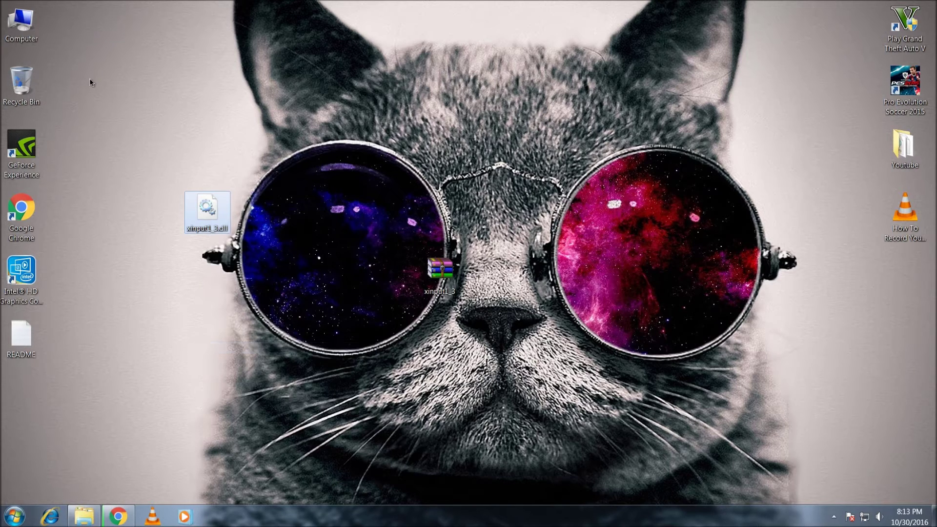
Paste xinput1_3.dll into C:\Windows\System32, granting administrator permission
double_click(20, 29)
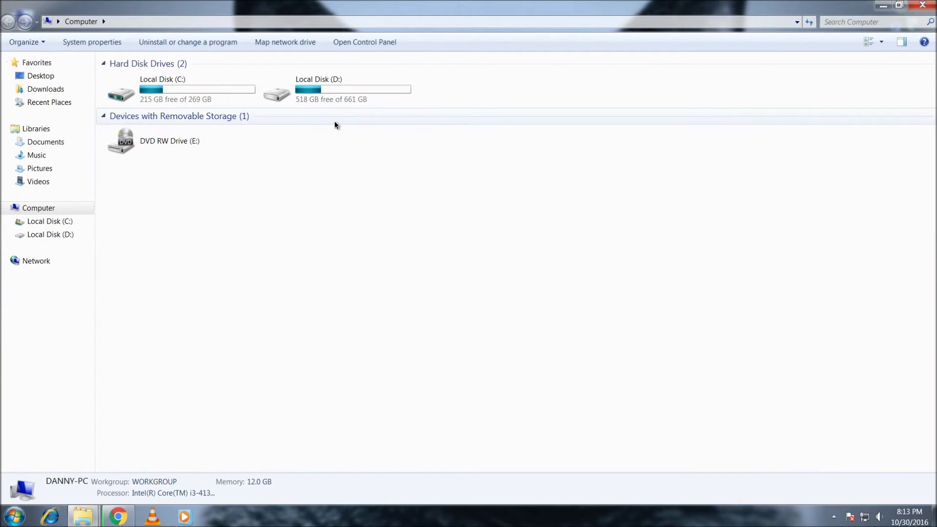
double_click(193, 84)
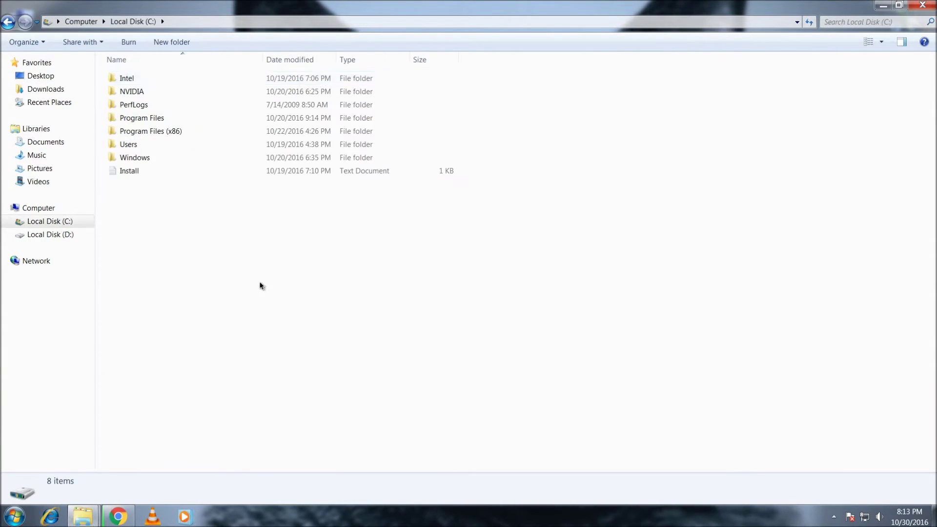
double_click(177, 159)
scroll(178, 159, down, 17)
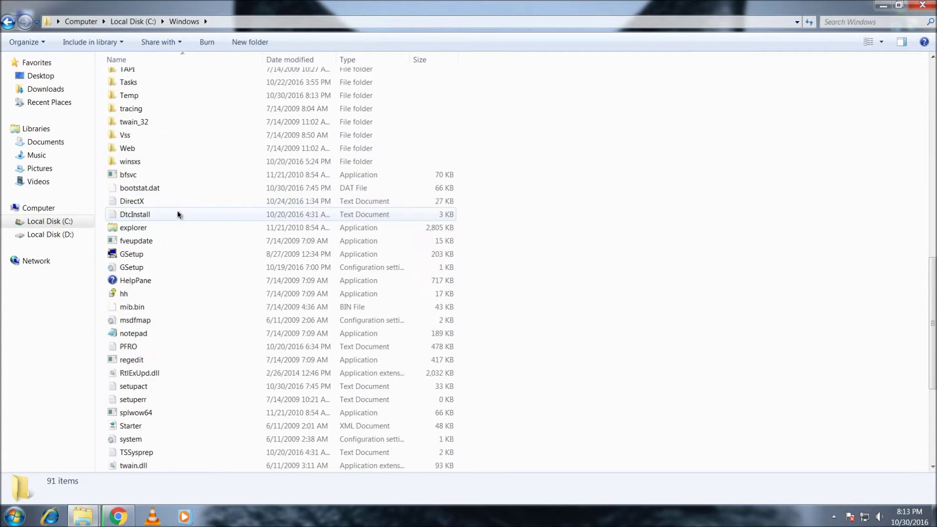
scroll(178, 210, up, 5)
double_click(183, 234)
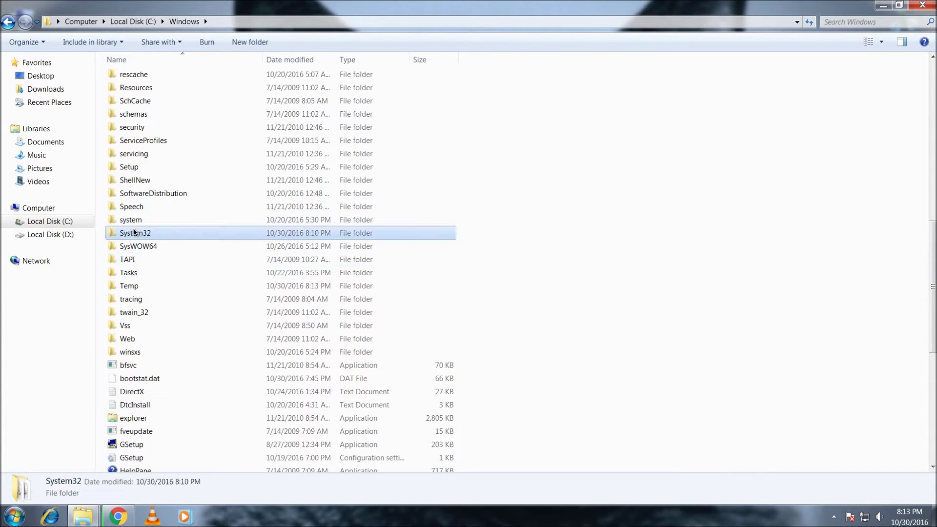
scroll(511, 185, down, 10)
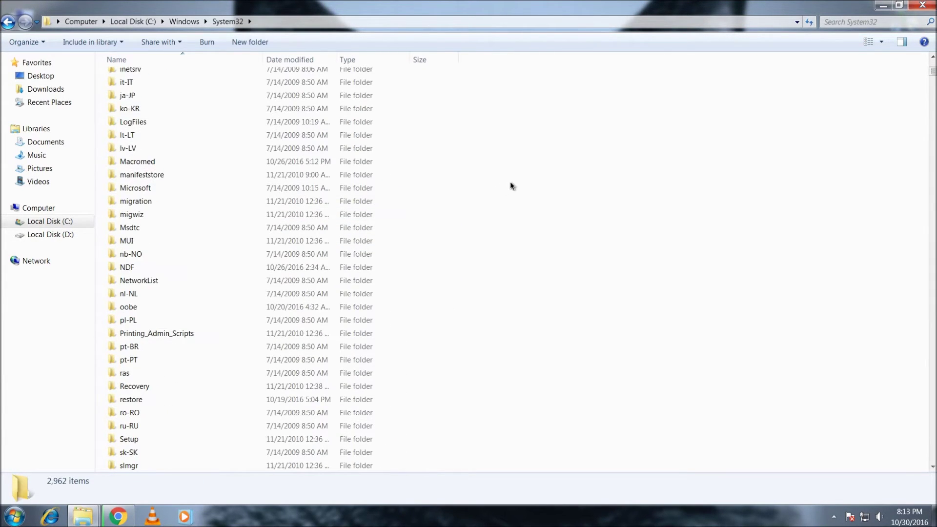
right_click(565, 280)
click(588, 339)
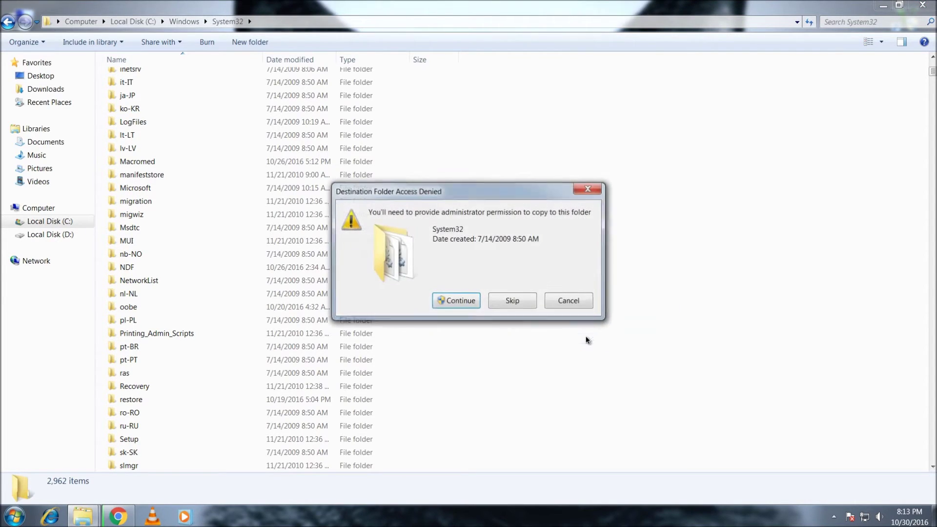
click(454, 301)
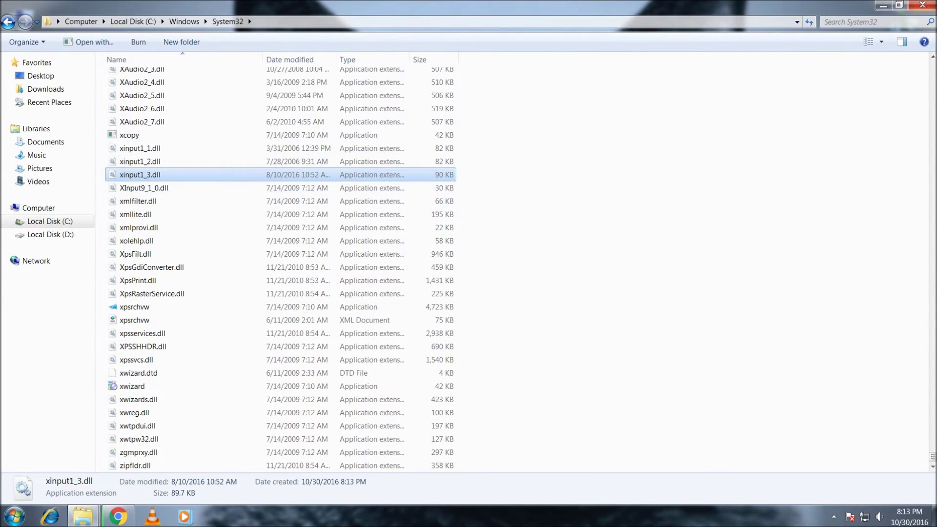
Relaunch Grand Theft Auto V from the desktop and approve the launcher's permission prompt
key(super+d)
double_click(893, 41)
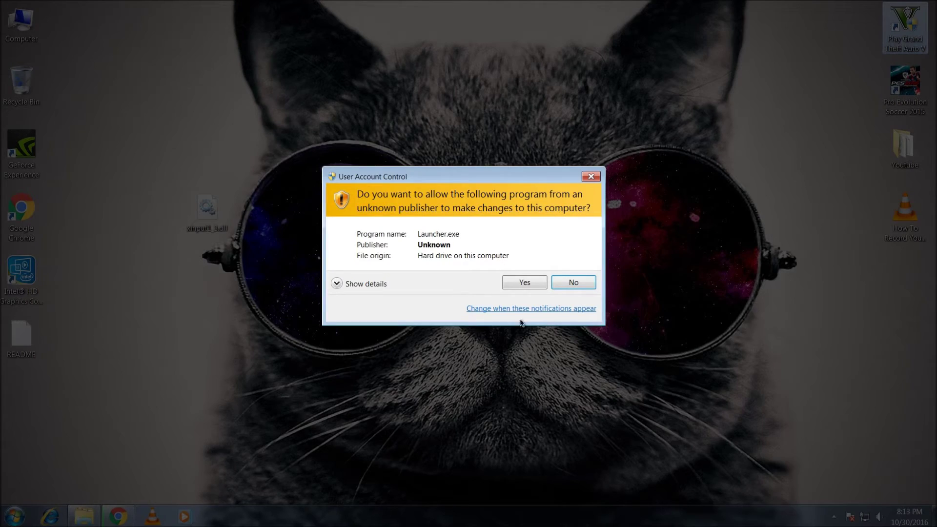
click(515, 281)
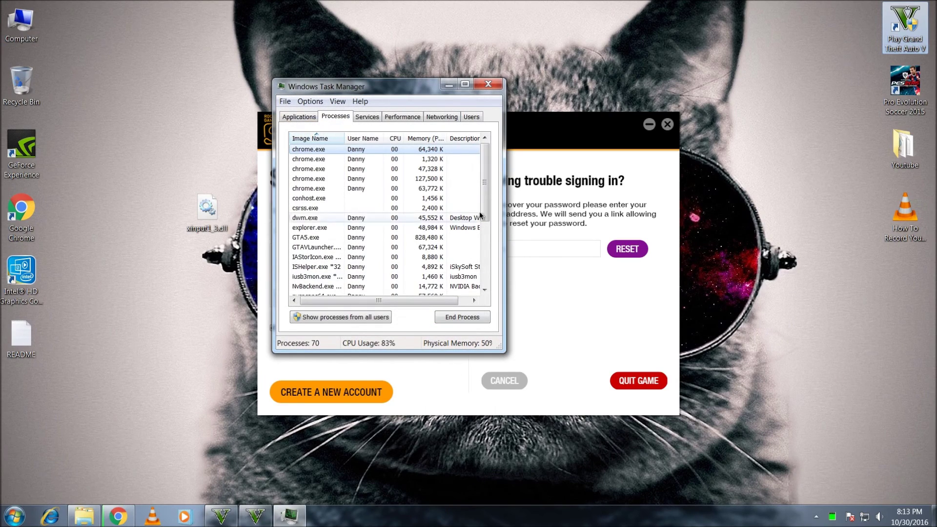
Reopen Task Manager from the taskbar over the Social Club sign-in window
click(485, 78)
right_click(473, 516)
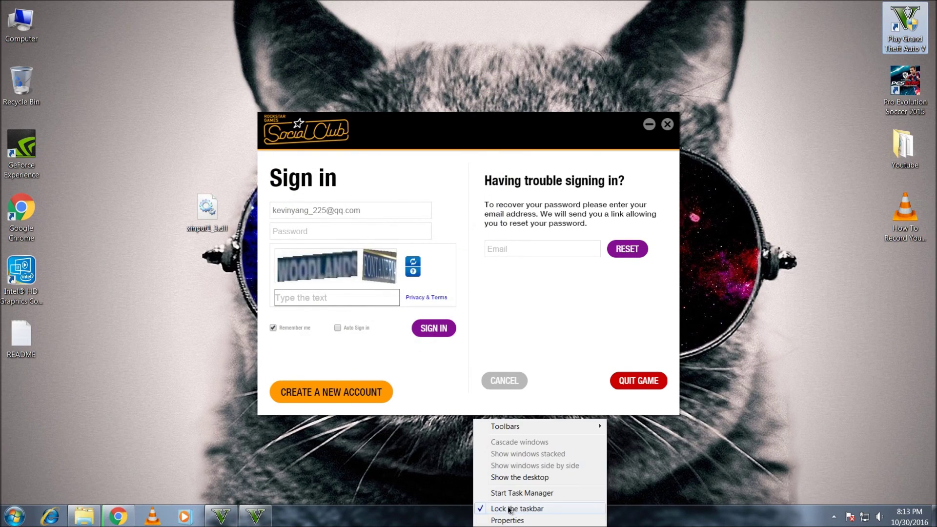
click(509, 496)
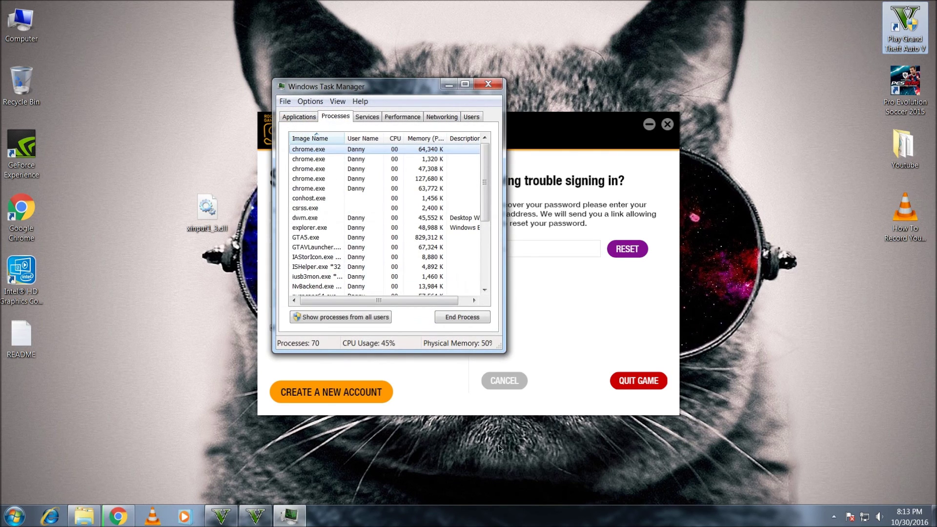